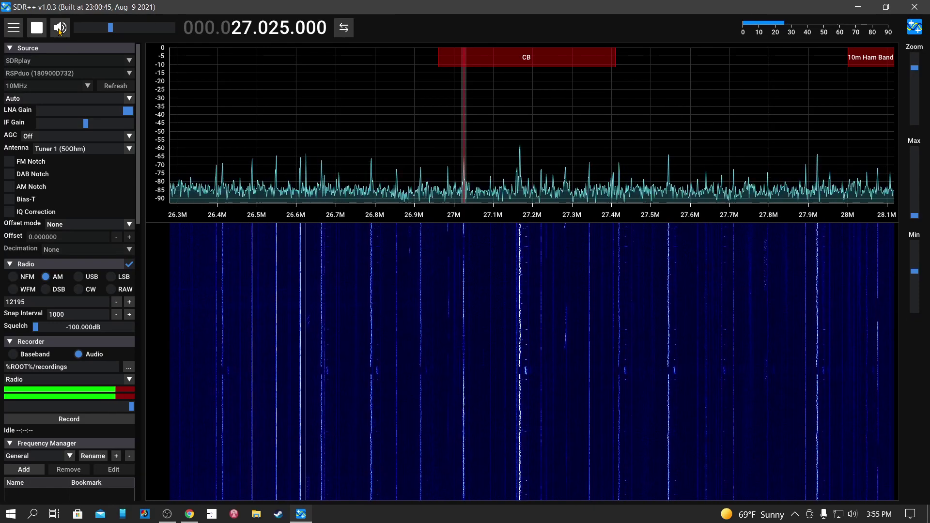
- Mute the receiver's audio while it stays tuned to 27.025 MHz AM
left_click(59, 29)
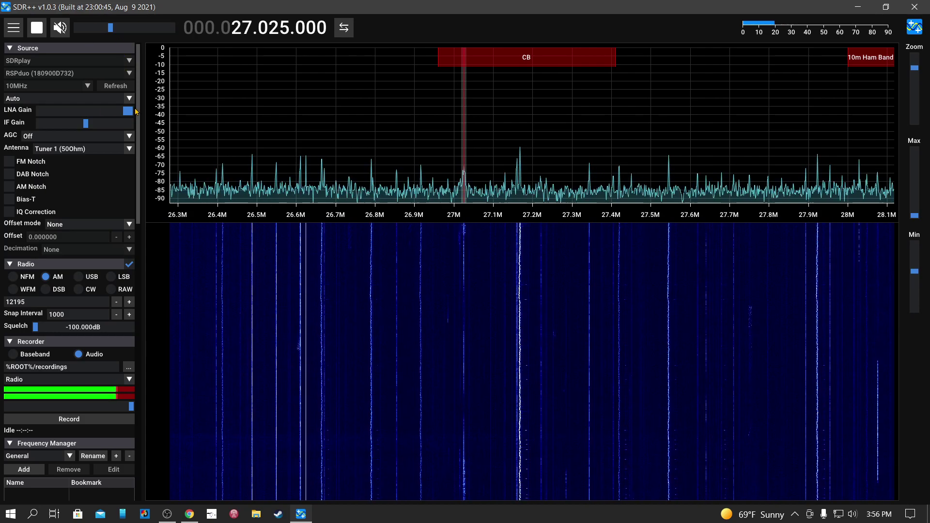
- Browse the left settings panel down to Display and back, then minimize SDR++
mouse_move(137, 117)
left_mouse_down()
mouse_move(137, 419)
mouse_move(139, 105)
left_mouse_up()
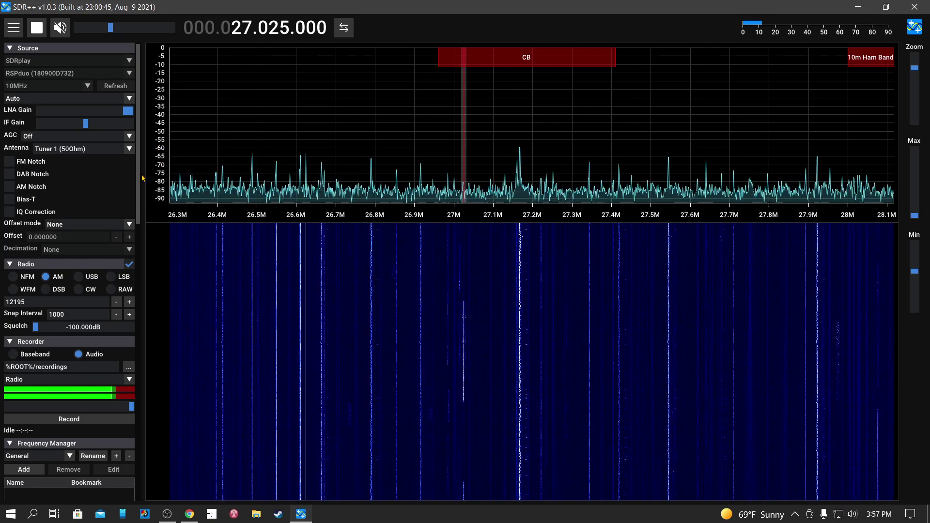
left_click_drag(139, 183, 150, 463)
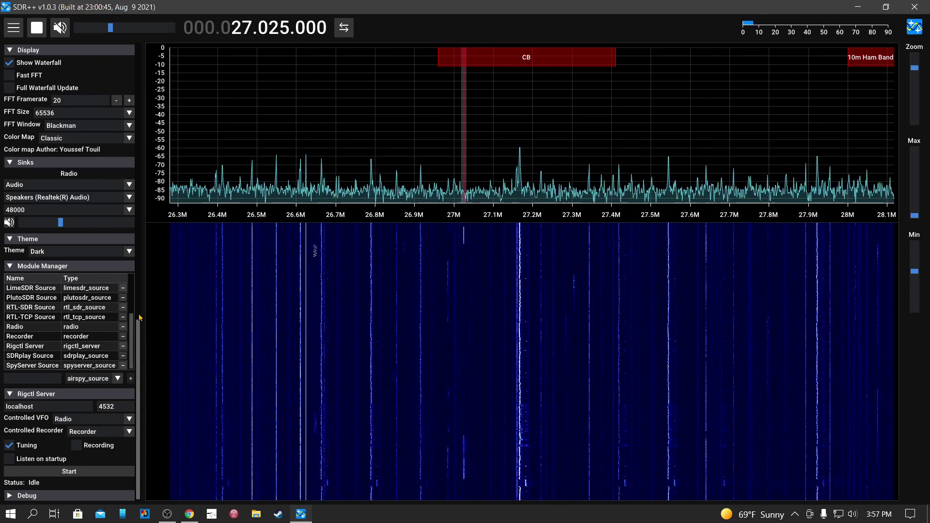
left_click_drag(139, 322, 80, 60)
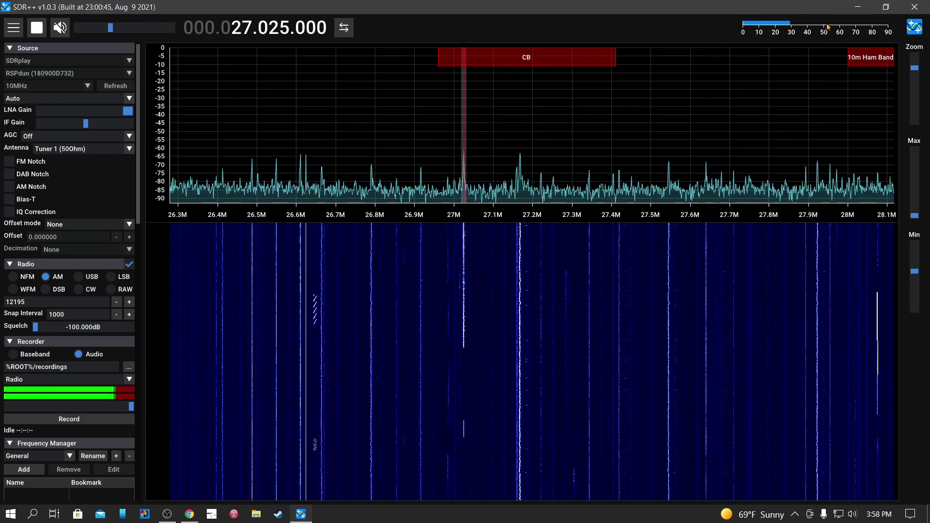
- Minimize SDR++ and Chrome, then restore the SDR++ receiver window from the taskbar
left_click(857, 12)
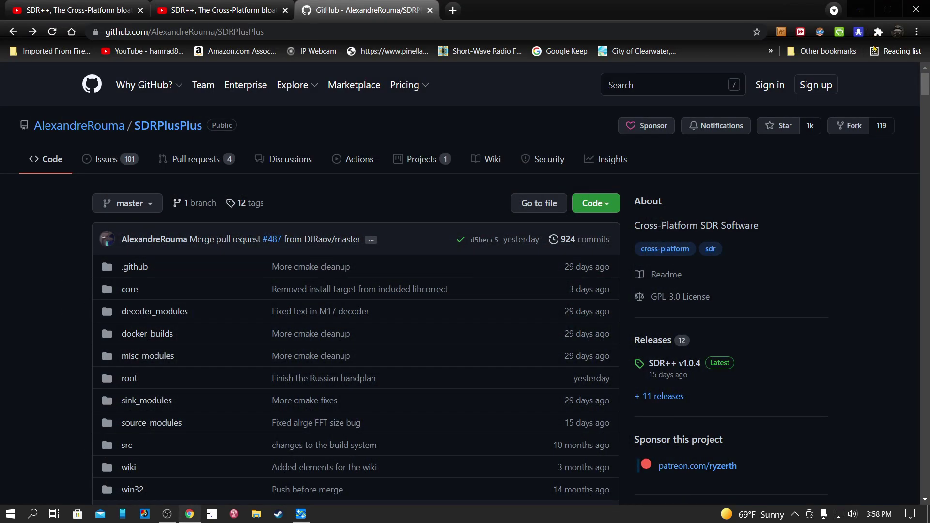
left_click(865, 10)
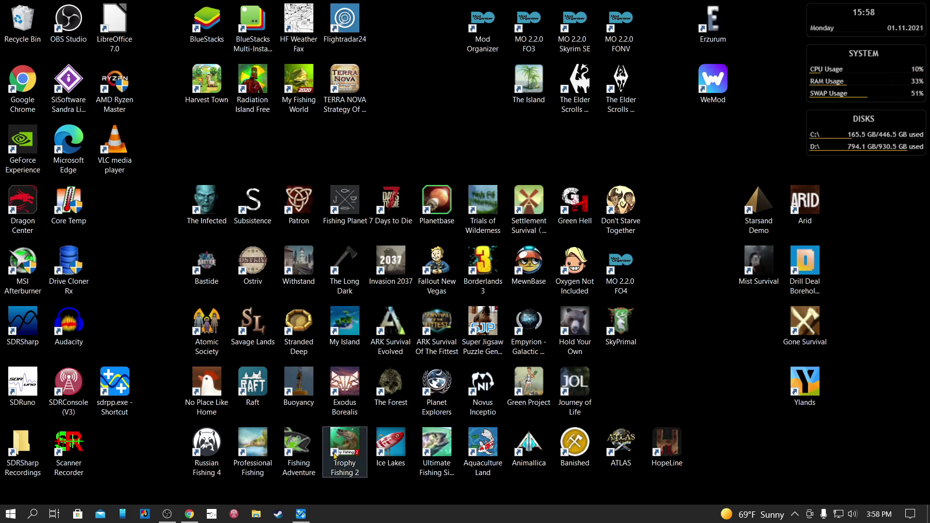
left_click(300, 515)
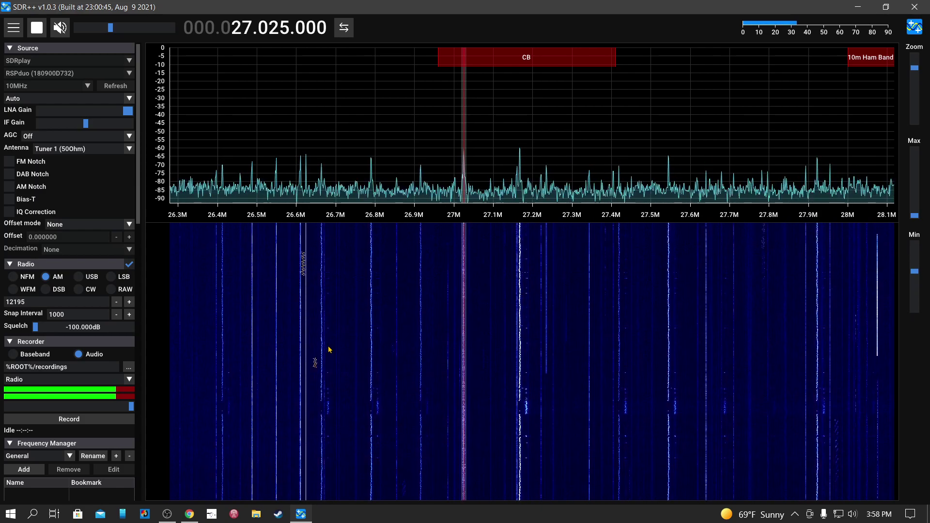
- Switch to Chrome and scroll the SDRPlusPlus readme to its Windows and Linux Installing section
left_click(189, 514)
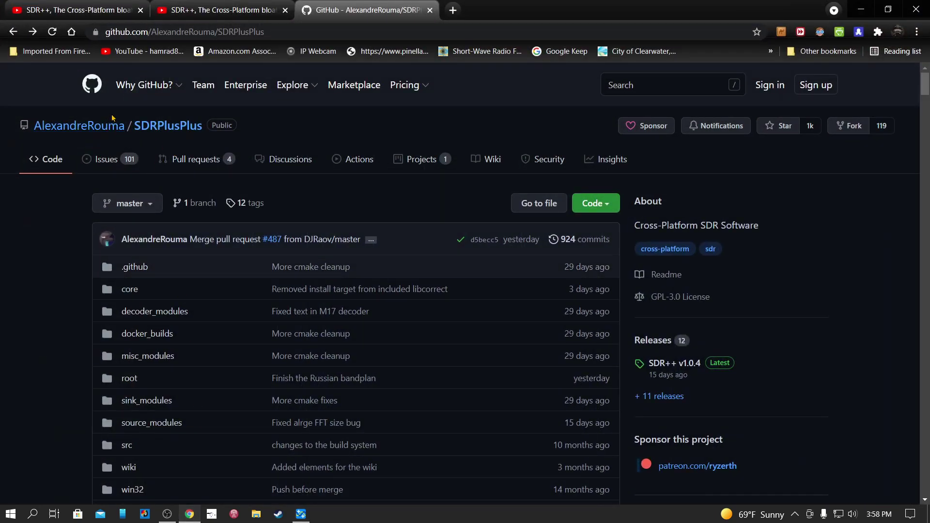
mouse_move(146, 94)
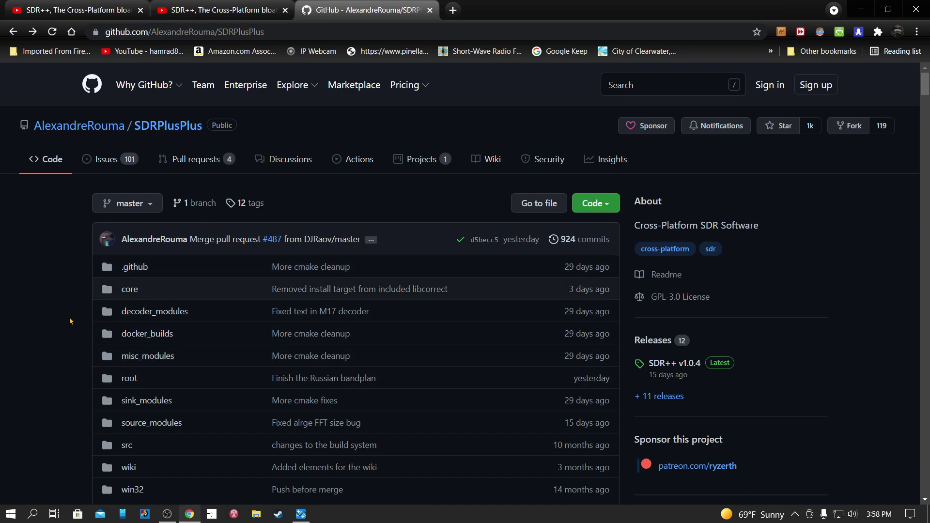
scroll(54, 298, "down", 2)
scroll(54, 298, "down", 8)
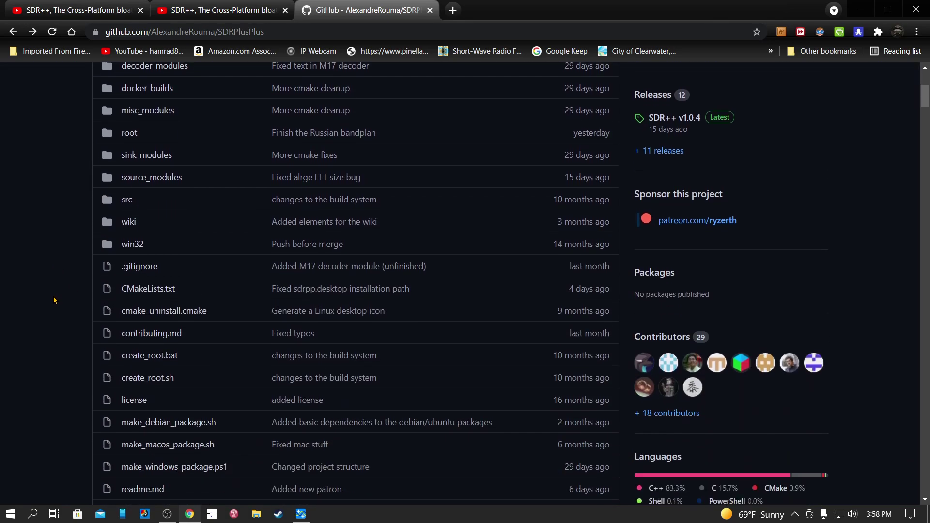
scroll(54, 303, "down", 4)
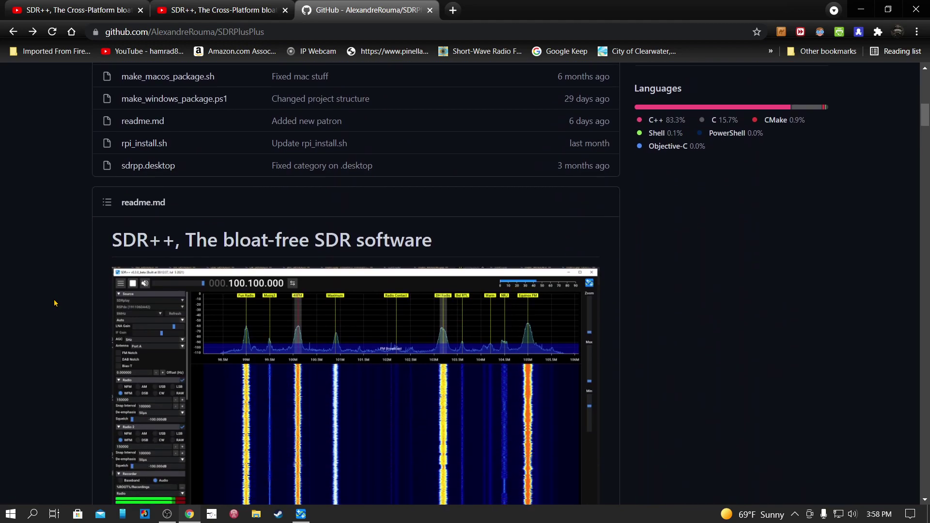
scroll(242, 302, "down", 7)
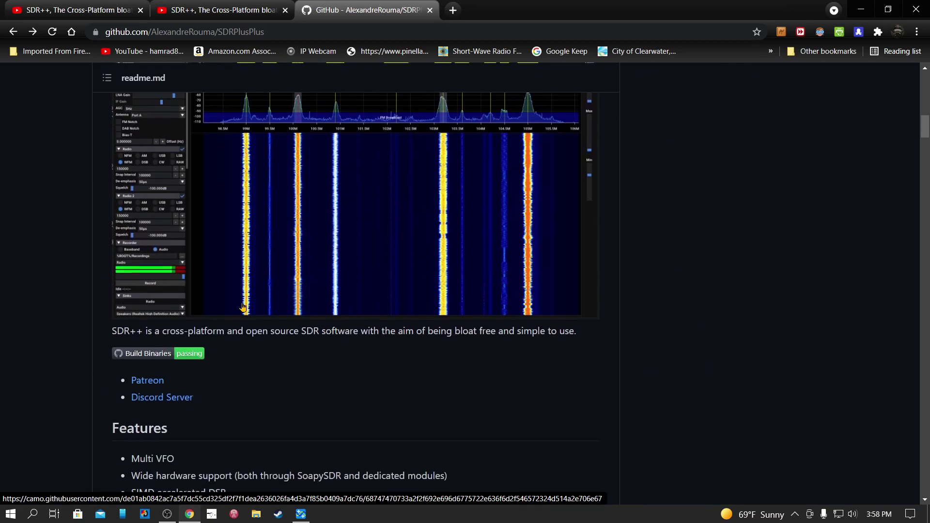
scroll(242, 307, "down", 4)
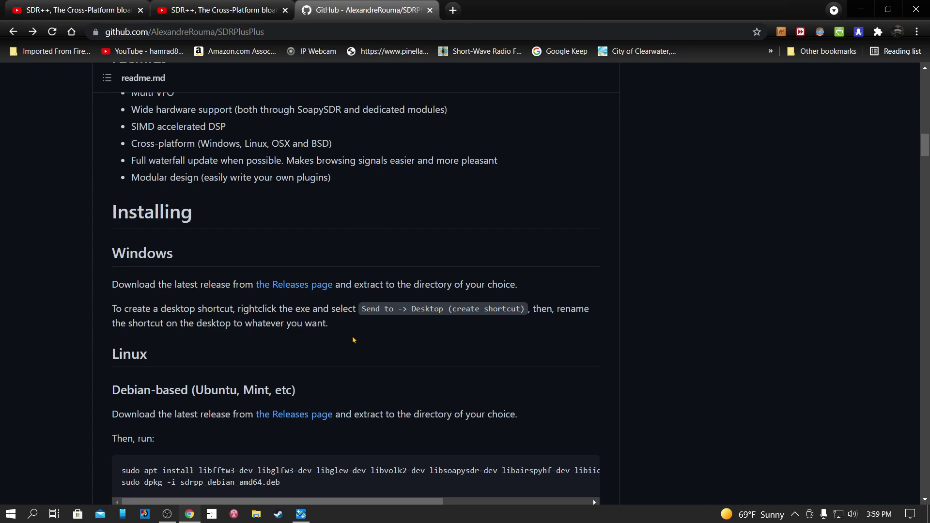
scroll(339, 344, "down", 3)
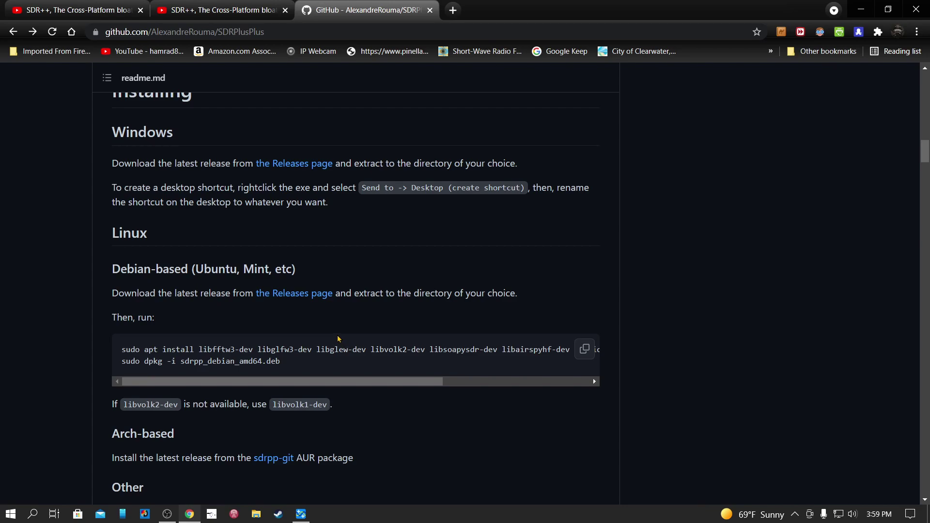
- Open the Releases page and scroll to the 11 download assets of SDR++ v1.0.4
left_click(292, 169)
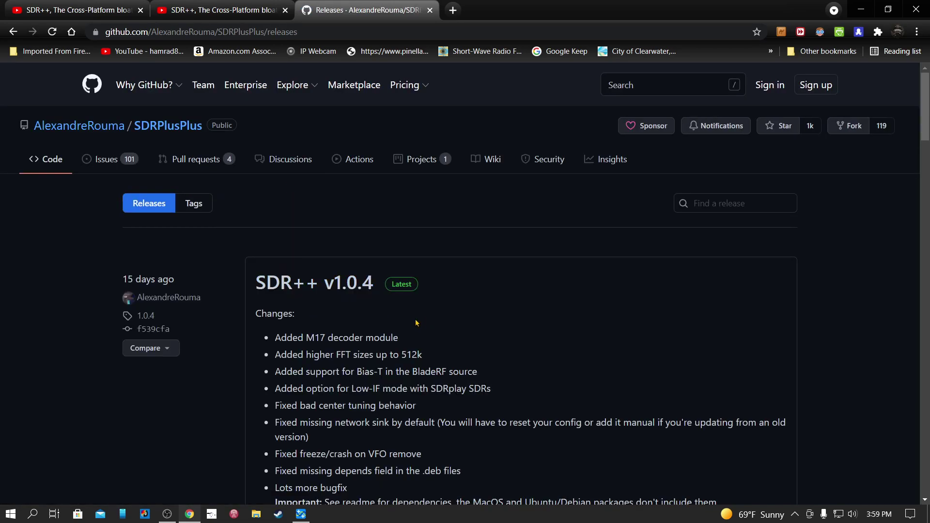
scroll(416, 323, "down", 1)
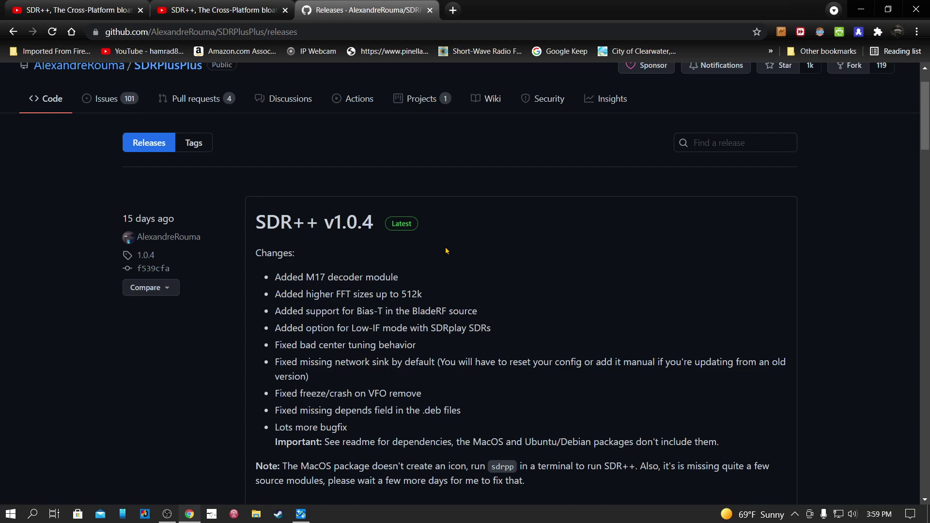
scroll(445, 251, "down", 3)
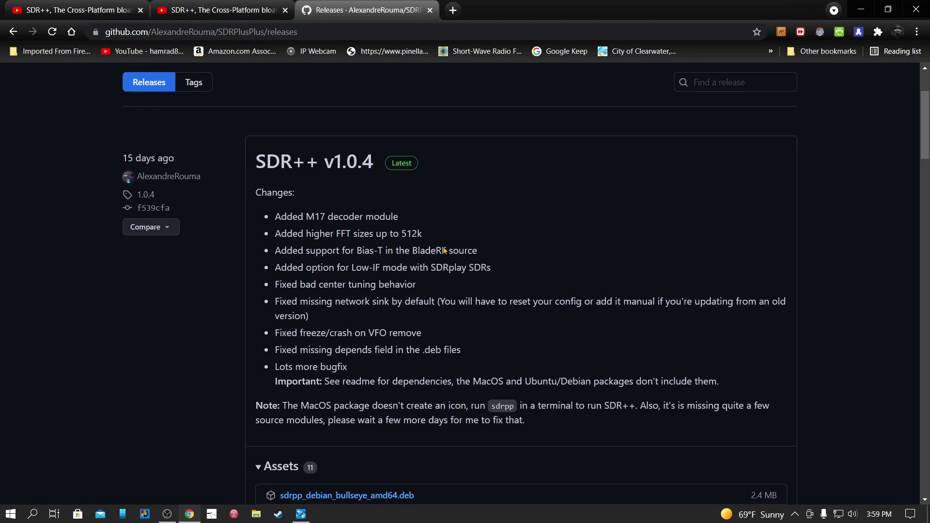
scroll(436, 252, "down", 4)
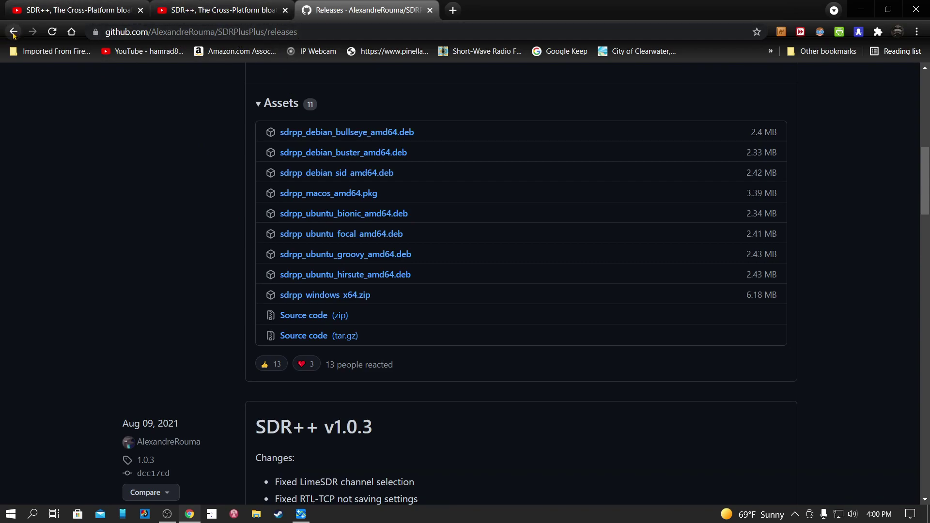
- Go back to the SDRPlusPlus readme, scroll up, then return to the SDR++ receiver
left_click(13, 33)
scroll(198, 216, "up", 5)
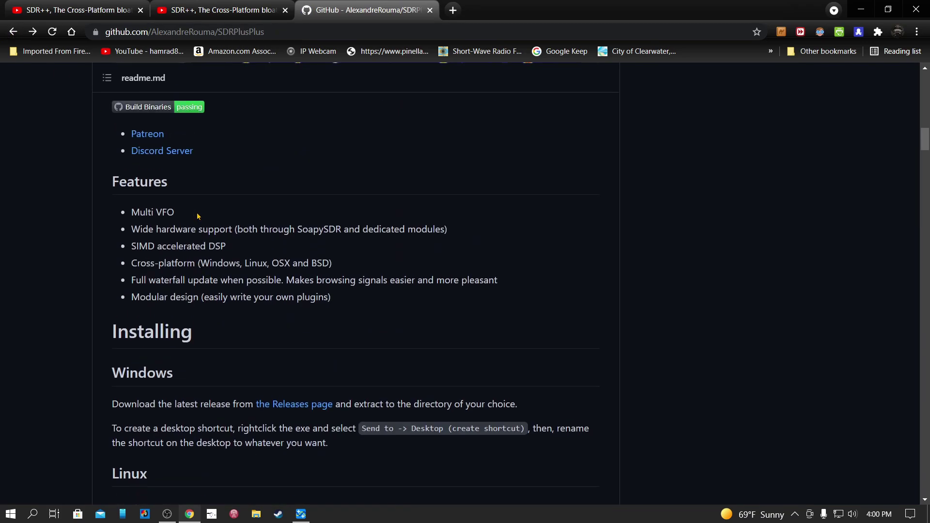
scroll(198, 216, "up", 15)
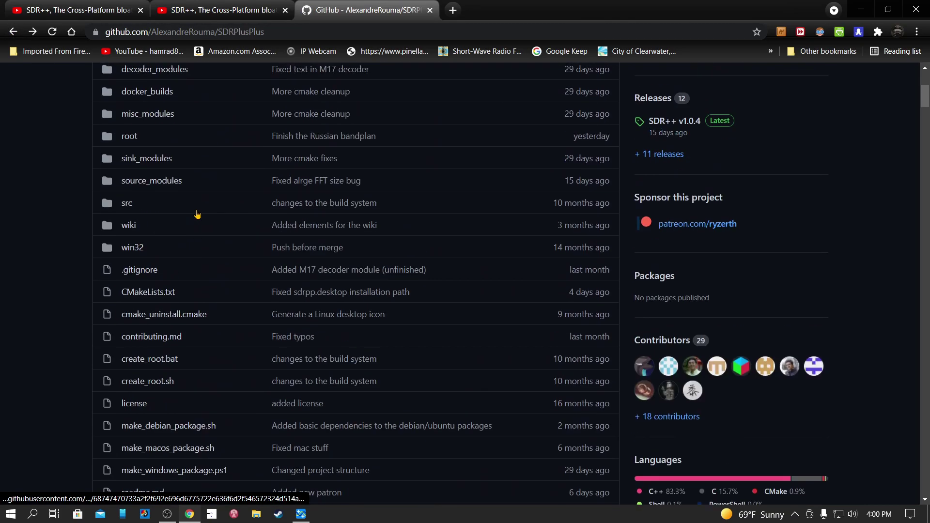
scroll(197, 214, "up", 5)
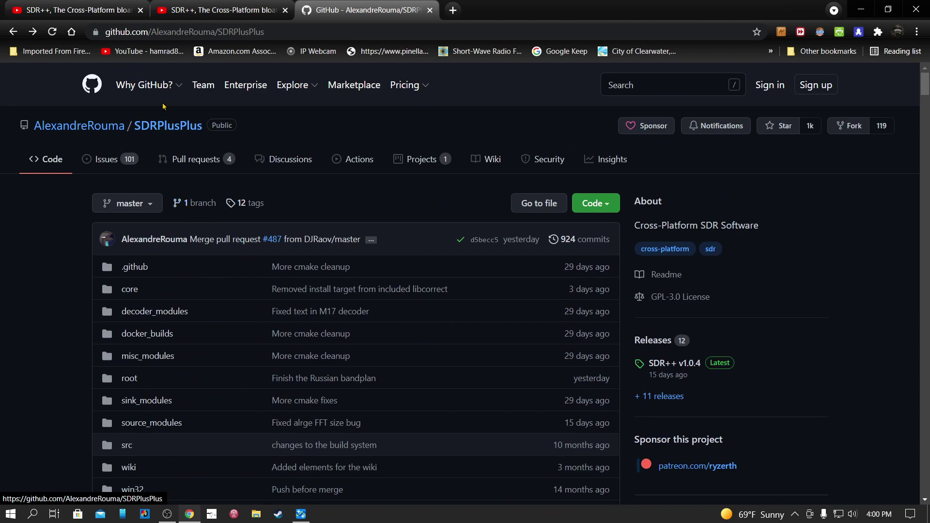
left_click(304, 517)
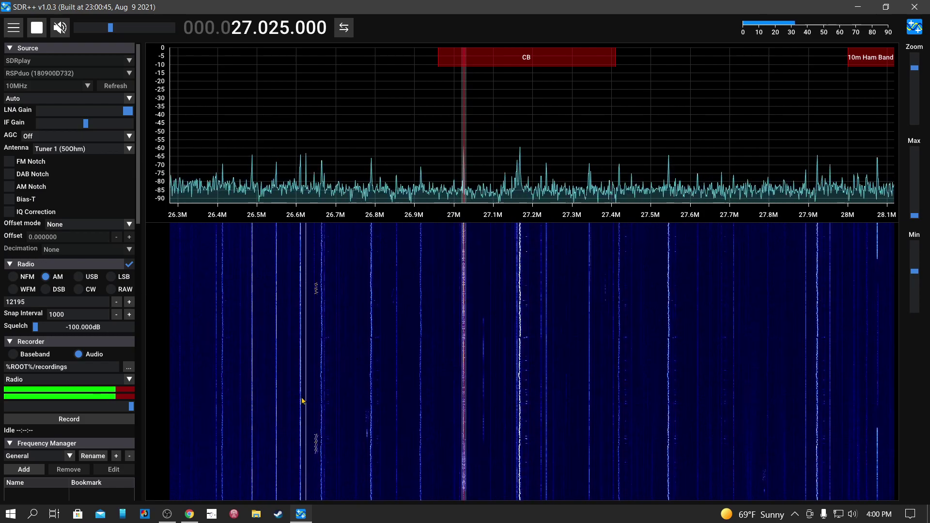
- View the SignalsEverywhere SDR++ overview video page on YouTube, then return to SDR++
left_click(190, 515)
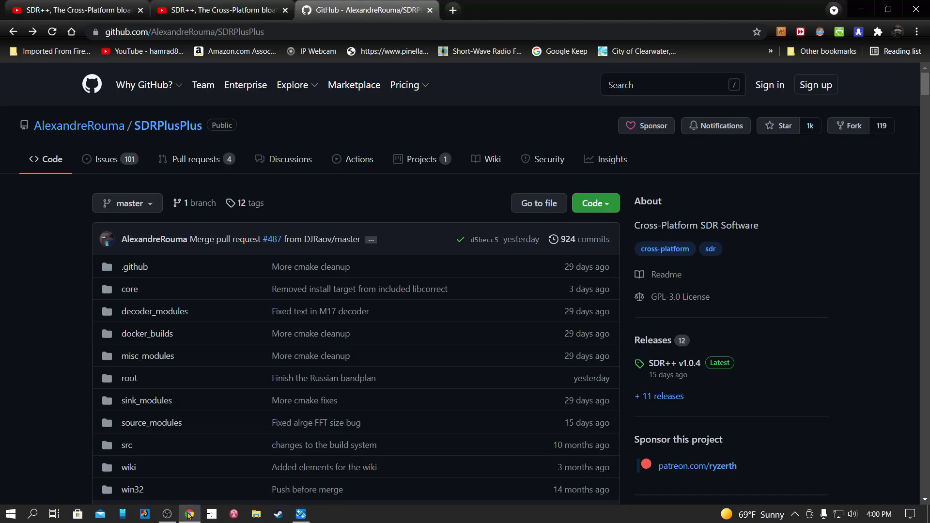
left_click(224, 14)
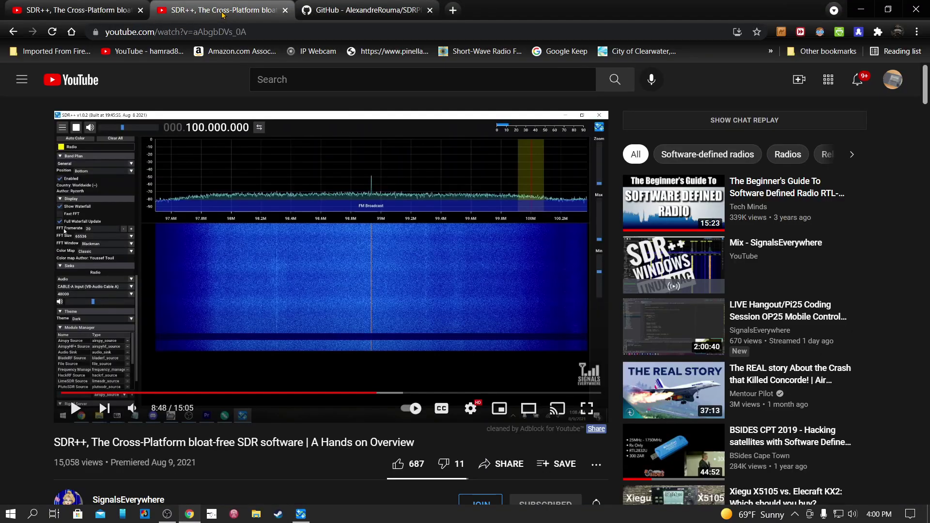
scroll(316, 346, "down", 1)
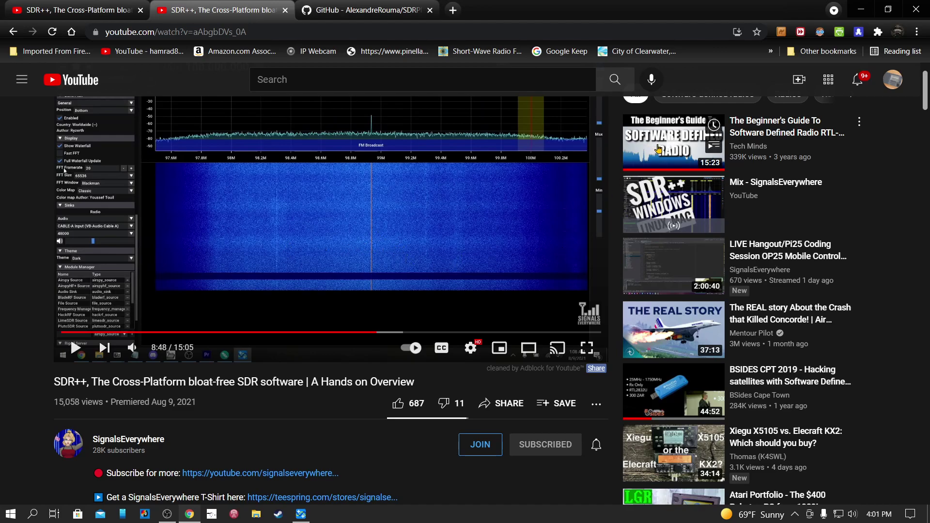
mouse_move(670, 338)
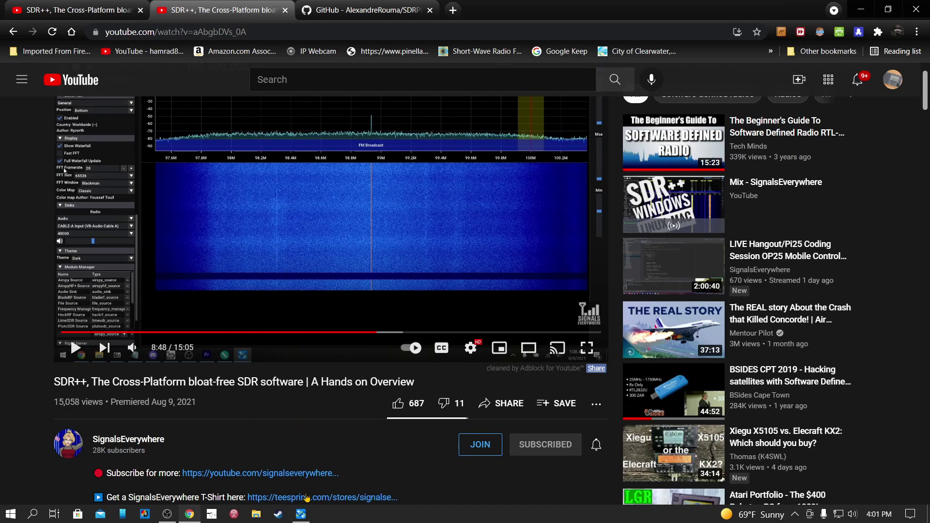
left_click(302, 514)
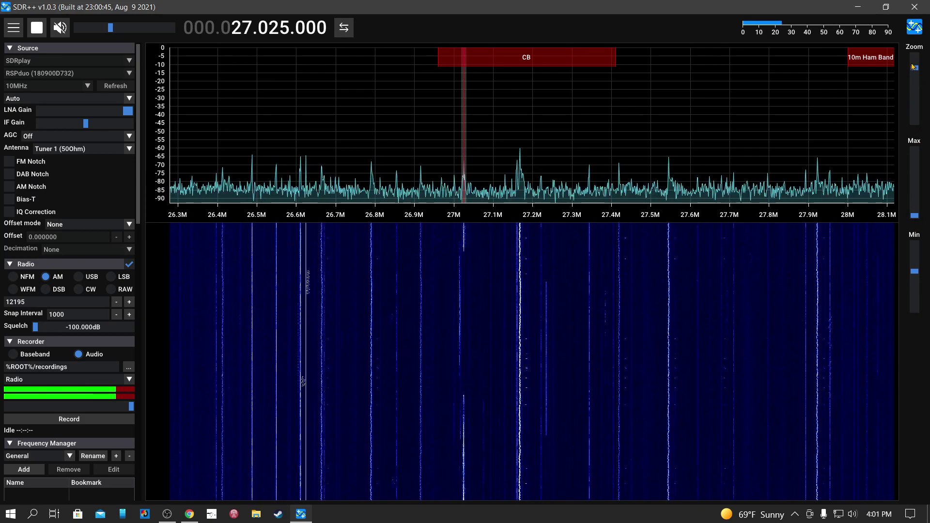
- Zoom the FFT out to show 21–30.5 MHz with CB and 10m Ham Band markers
left_click_drag(913, 66, 927, 131)
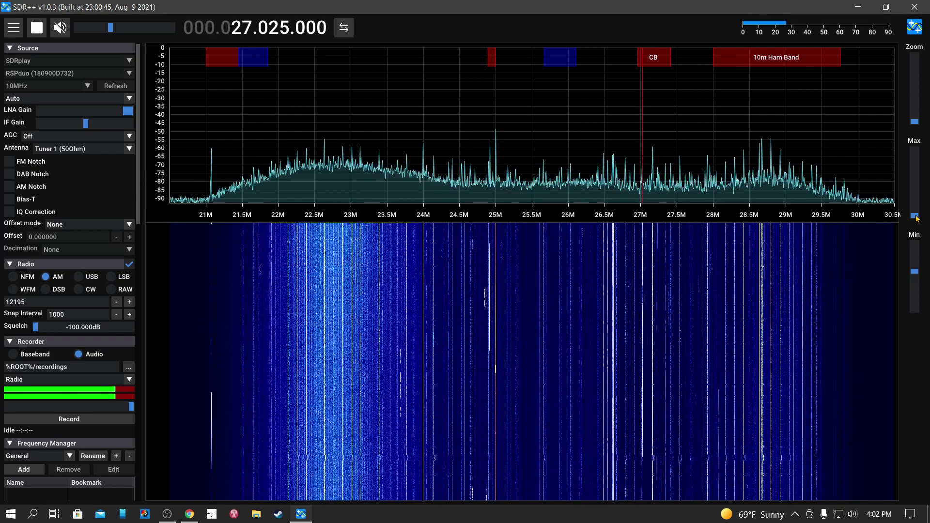
- Set the FFT and waterfall dB range to roughly -47 to -92 dB
left_click_drag(916, 216, 928, 200)
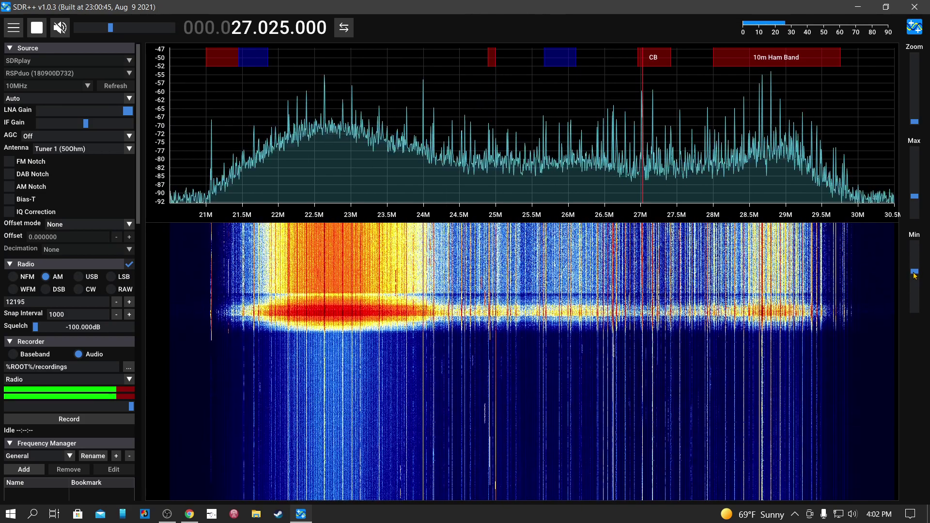
left_click_drag(914, 274, 914, 280)
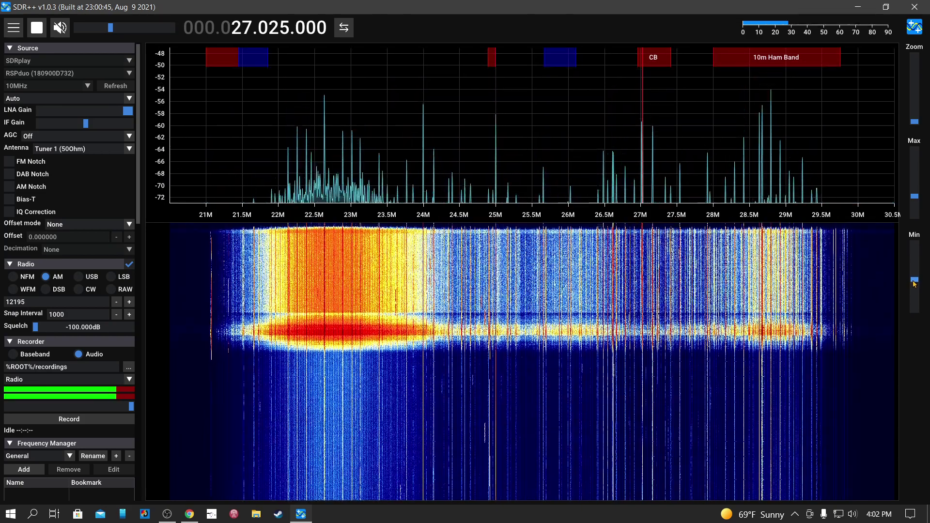
left_click_drag(914, 283, 914, 279)
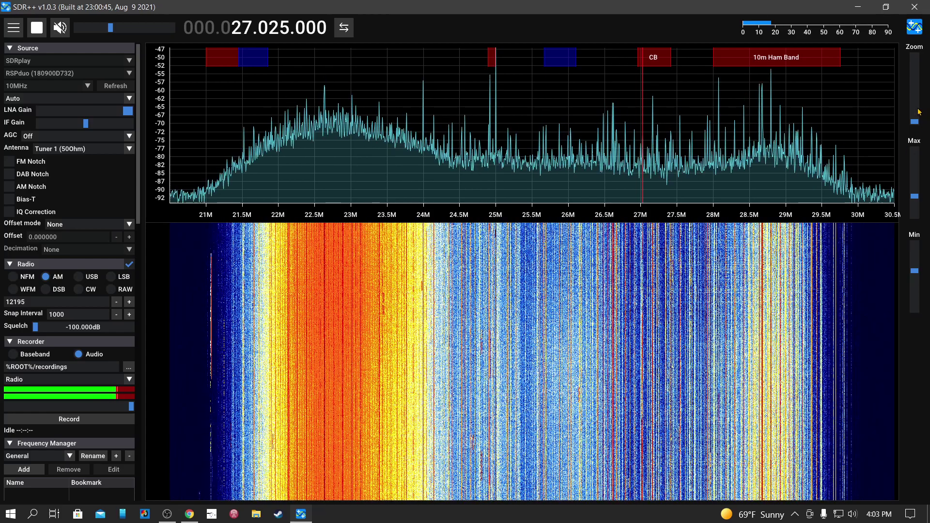
- Zoom in and pan to center the CB band across 26.55–27.45 MHz
left_click_drag(917, 121, 915, 68)
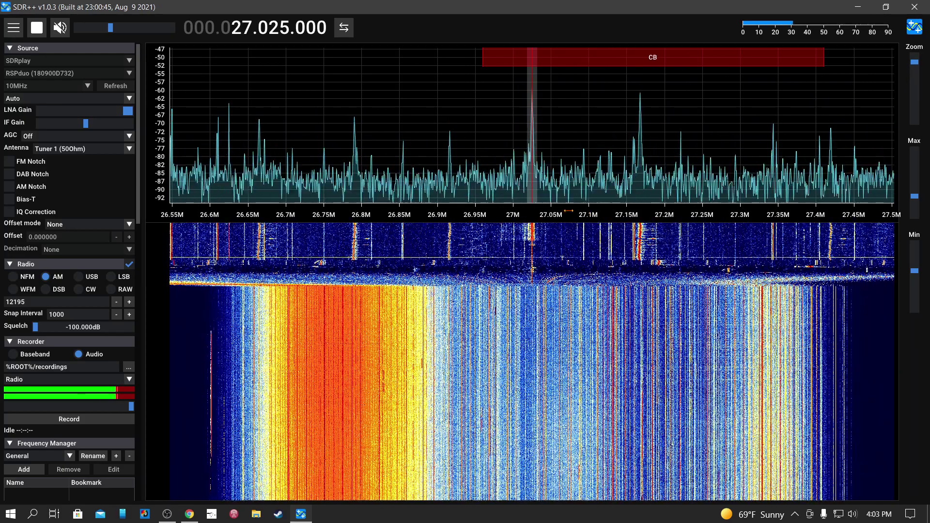
left_click_drag(568, 208, 605, 221)
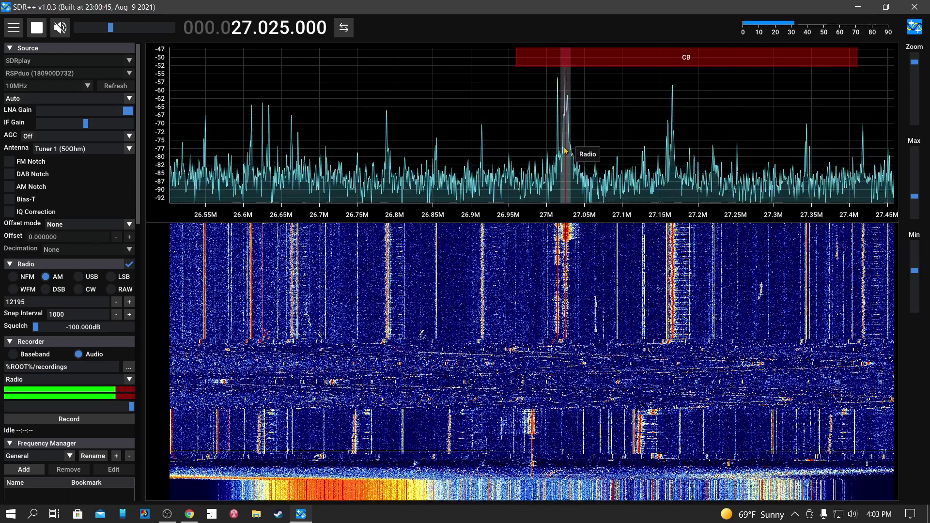
- Drag the VFO lower and fine-tune the frequency digits to 26.791 MHz in AM
left_click_drag(589, 134, 388, 143)
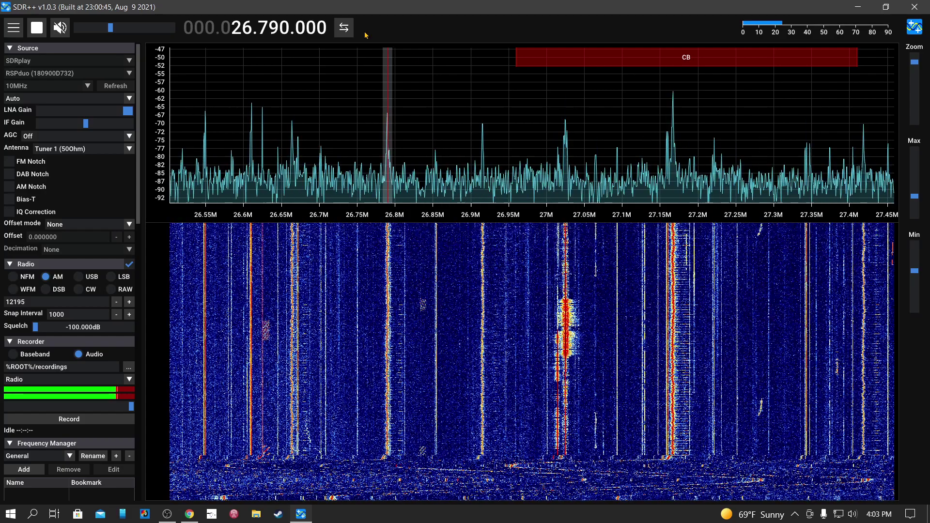
scroll(285, 29, "down", 2)
scroll(284, 29, "up", 1)
scroll(285, 29, "down", 2)
scroll(351, 62, "up", 4)
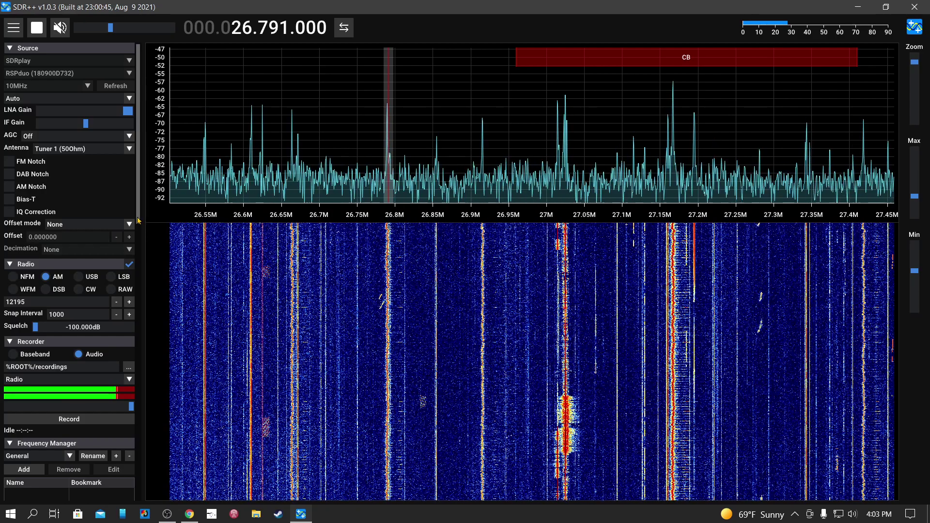
left_click_drag(139, 221, 159, 358)
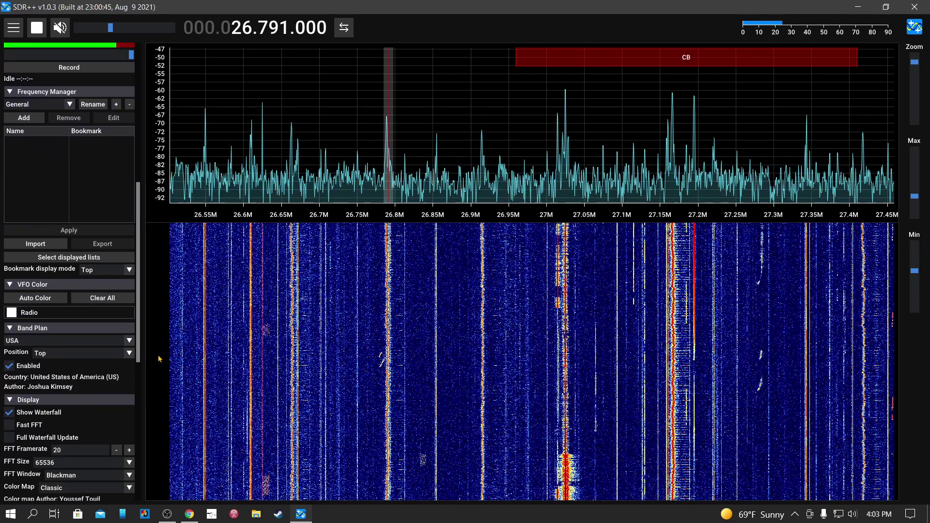
left_click_drag(158, 358, 158, 365)
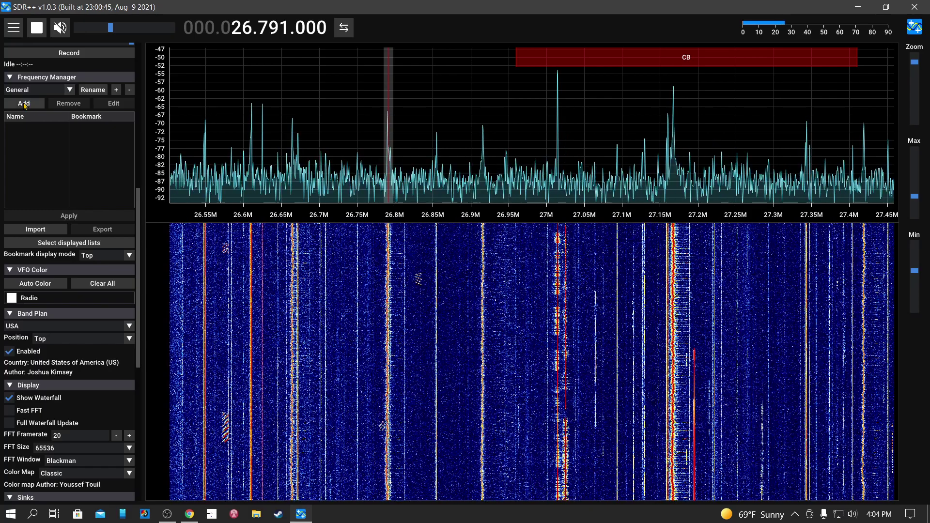
- Add a Frequency Manager bookmark at 26.791 MHz AM named 'CB'
left_click(21, 105)
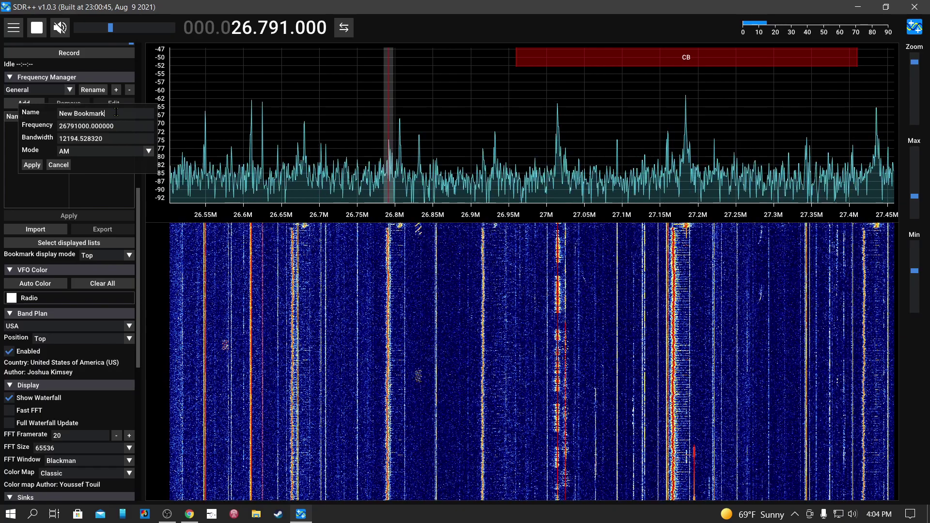
left_click_drag(116, 113, 56, 114)
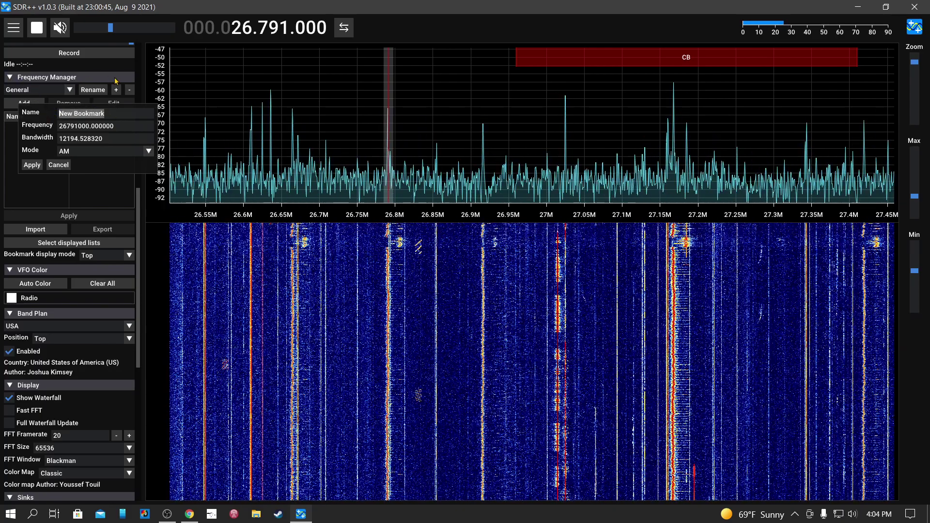
type("C")
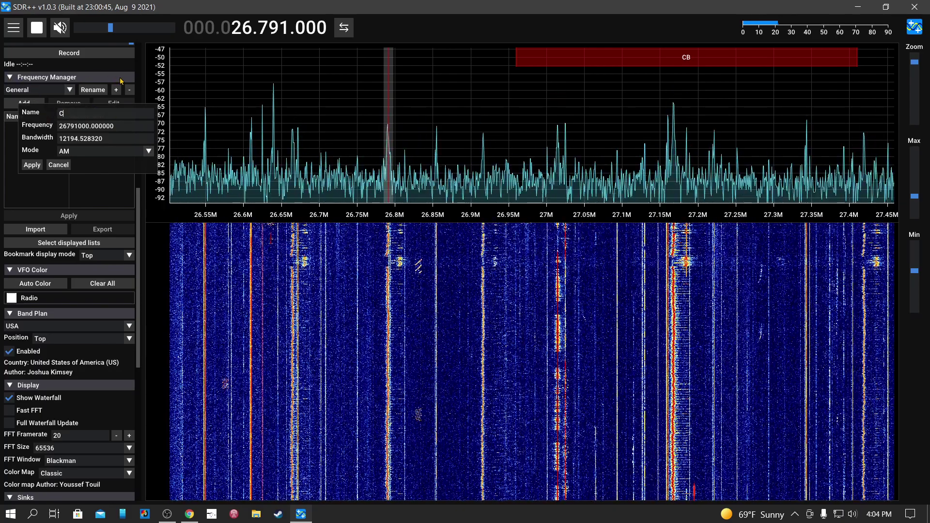
type("B")
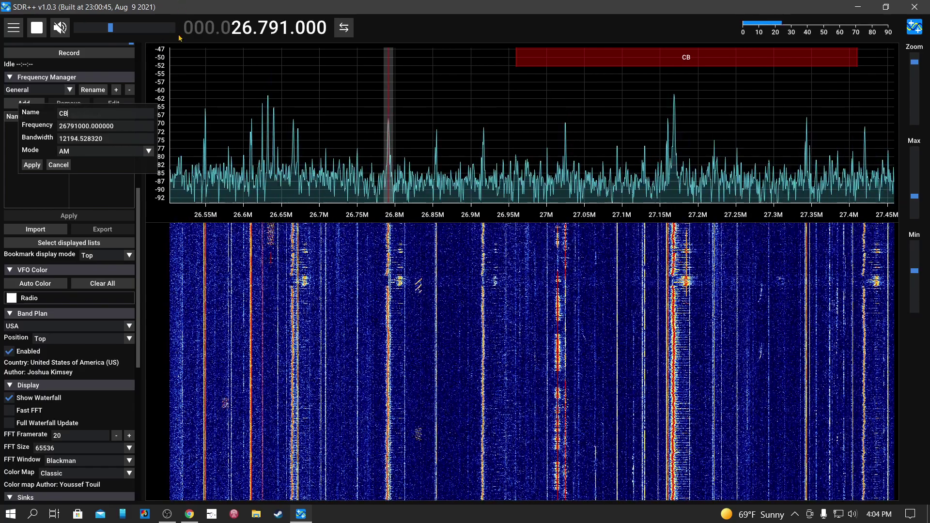
left_click(32, 165)
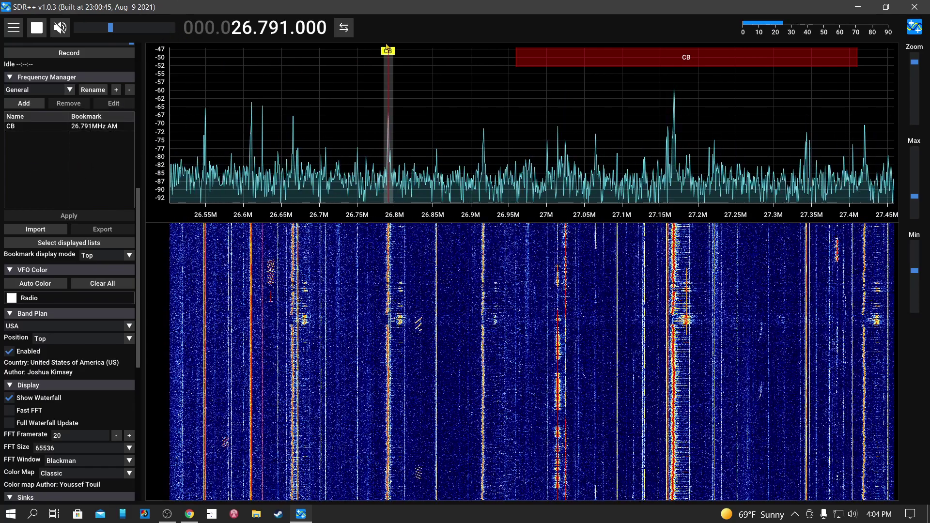
mouse_move(387, 49)
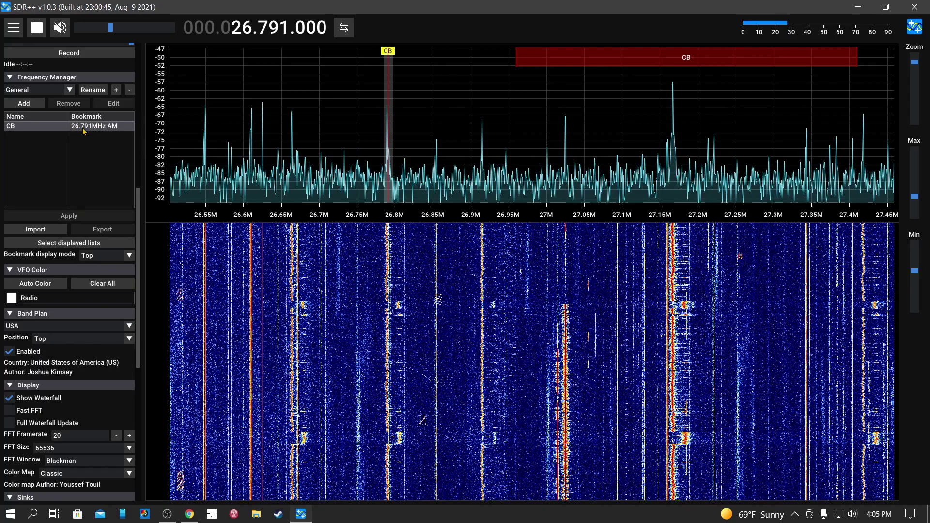
- Remove the CB bookmark row, leaving the Frequency Manager list empty
left_click(55, 129)
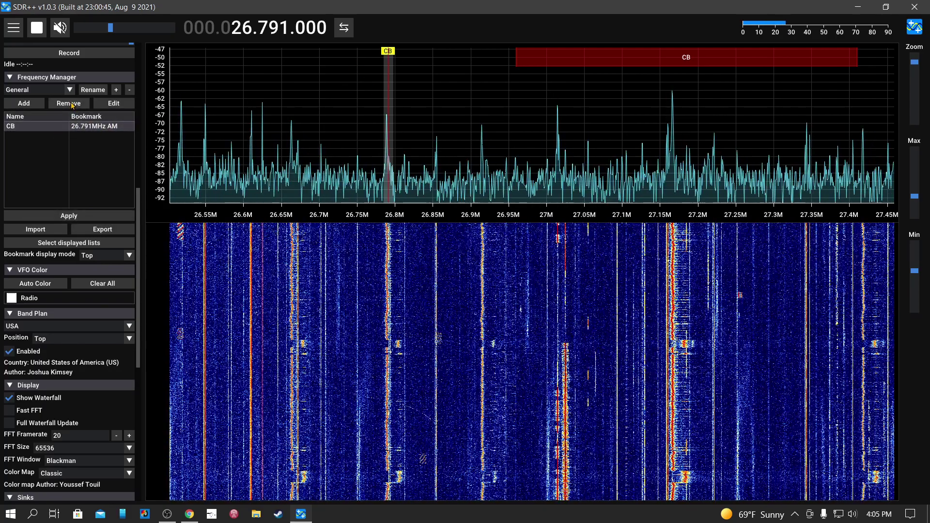
left_click(71, 104)
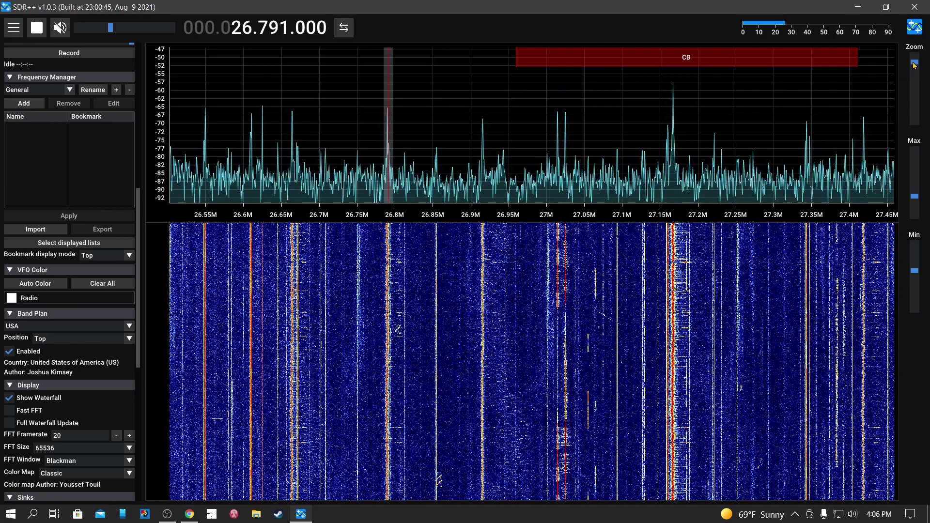
- Zoom the spectrum to about 26.72–26.86 MHz and auto-colour the Radio VFO red
left_click(913, 63)
left_click_drag(913, 63, 913, 57)
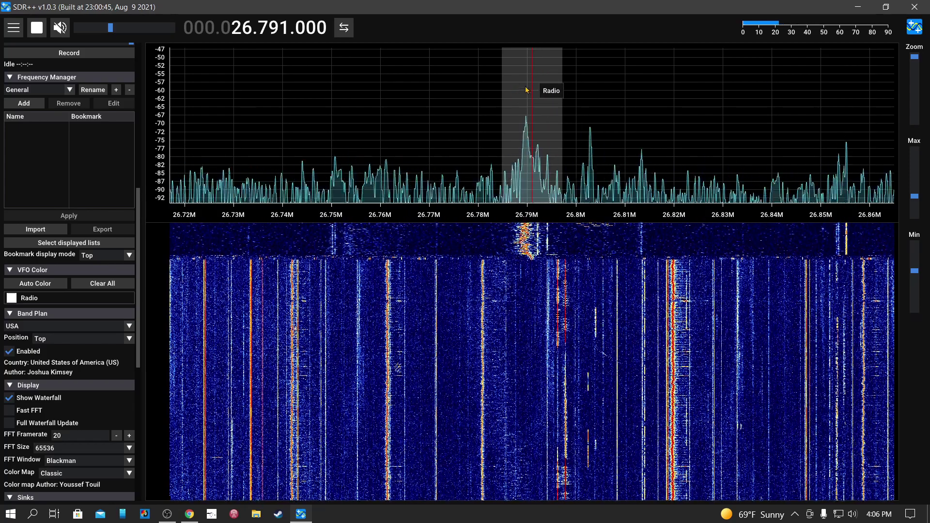
left_click(42, 284)
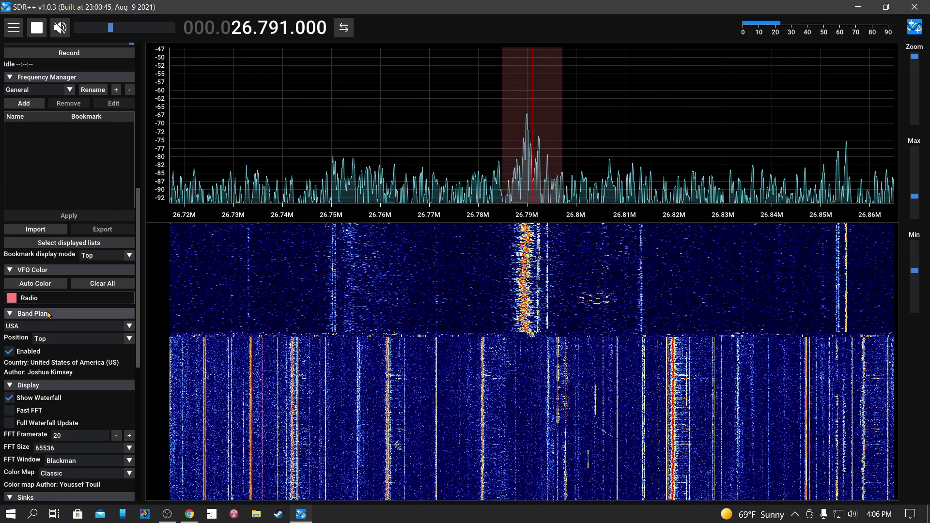
left_click(31, 270)
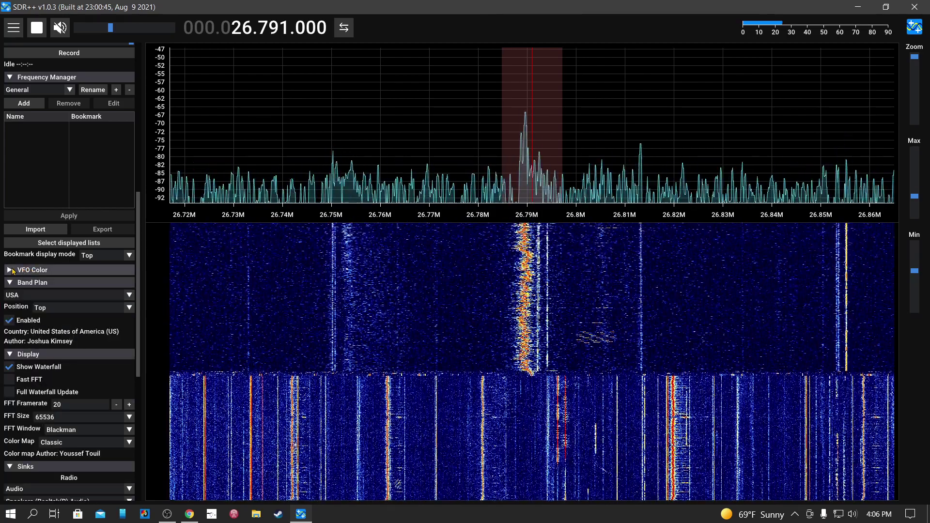
left_click(32, 270)
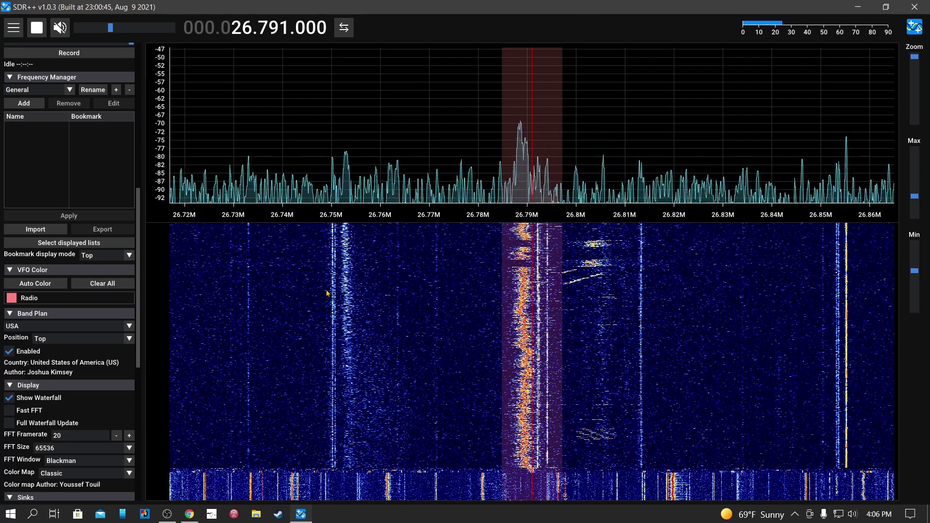
scroll(104, 330, "up", 1)
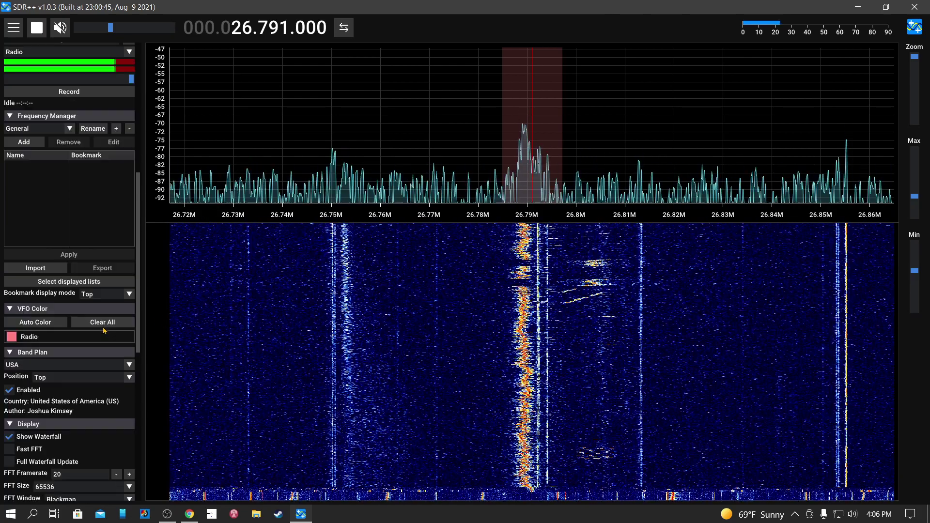
scroll(103, 330, "down", 1)
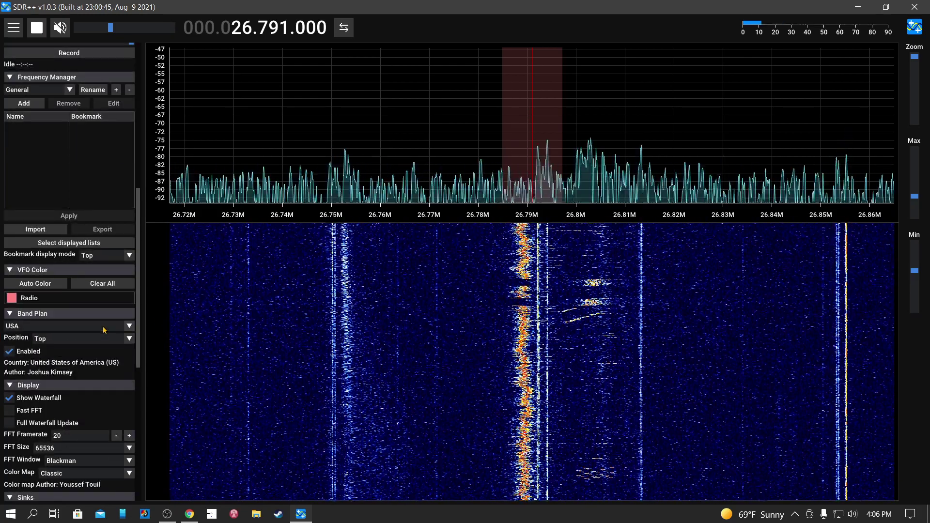
scroll(103, 329, "down", 2)
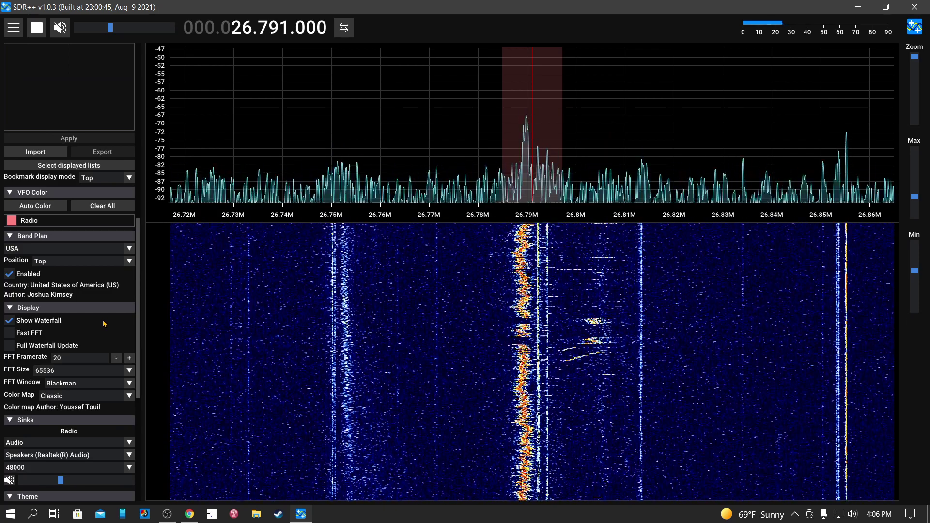
scroll(103, 324, "down", 2)
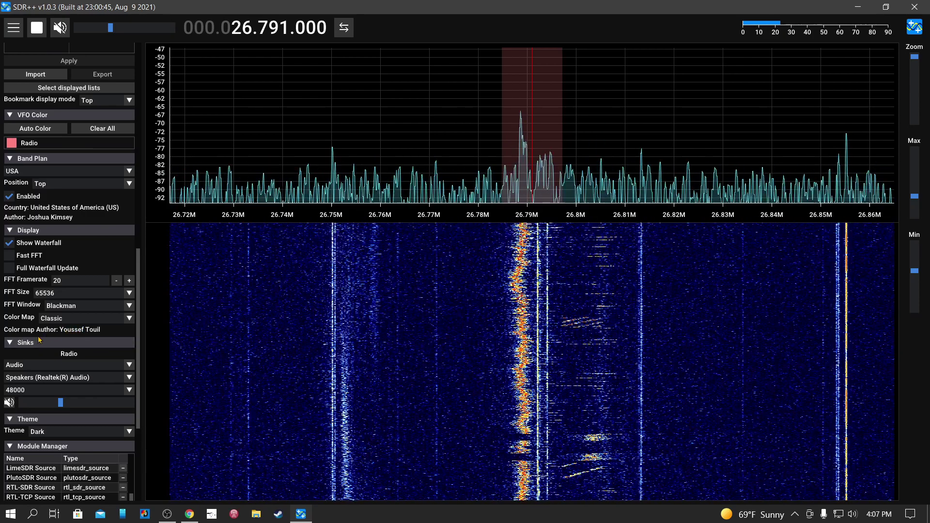
left_click(10, 343)
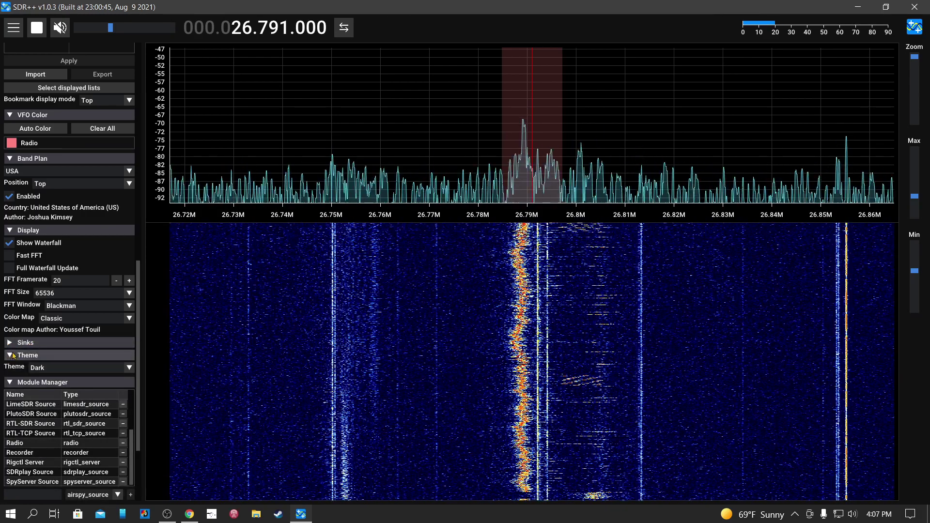
left_click(11, 345)
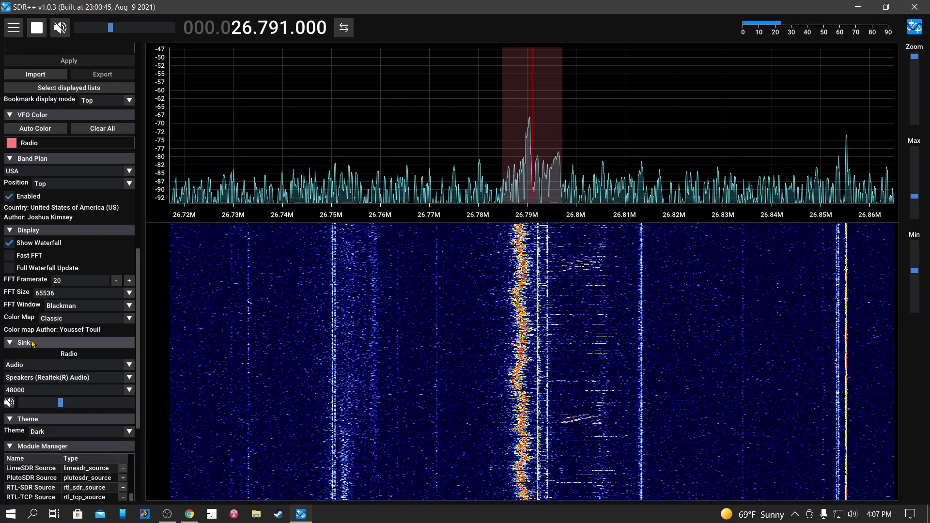
scroll(31, 342, "down", 1)
scroll(32, 342, "down", 1)
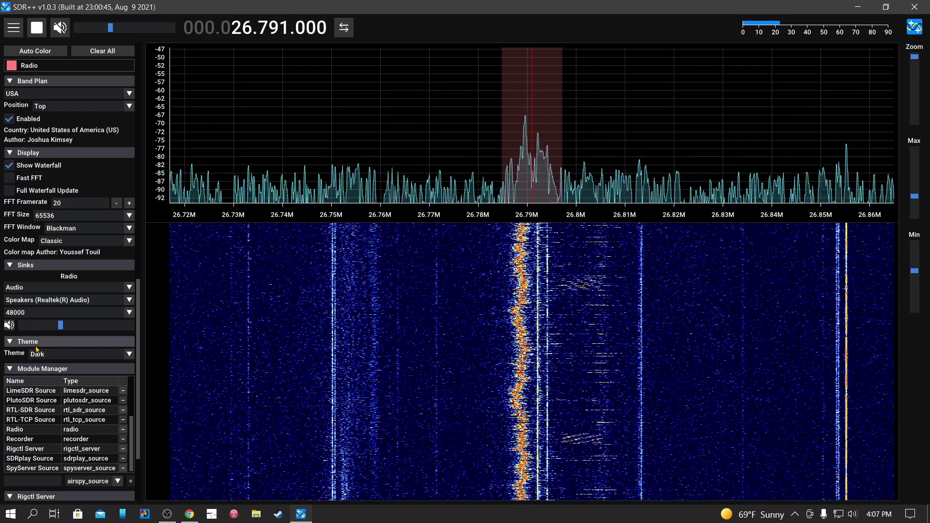
scroll(35, 348, "down", 3)
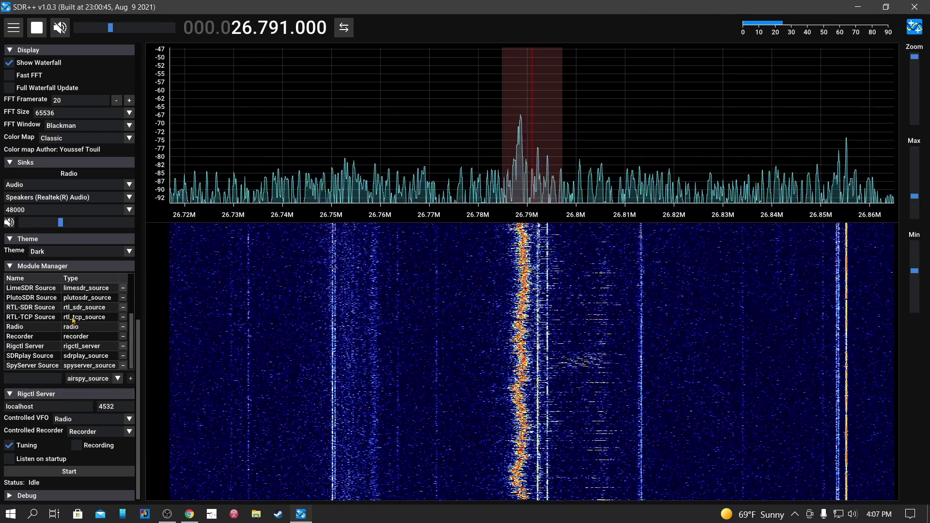
scroll(72, 314, "up", 3)
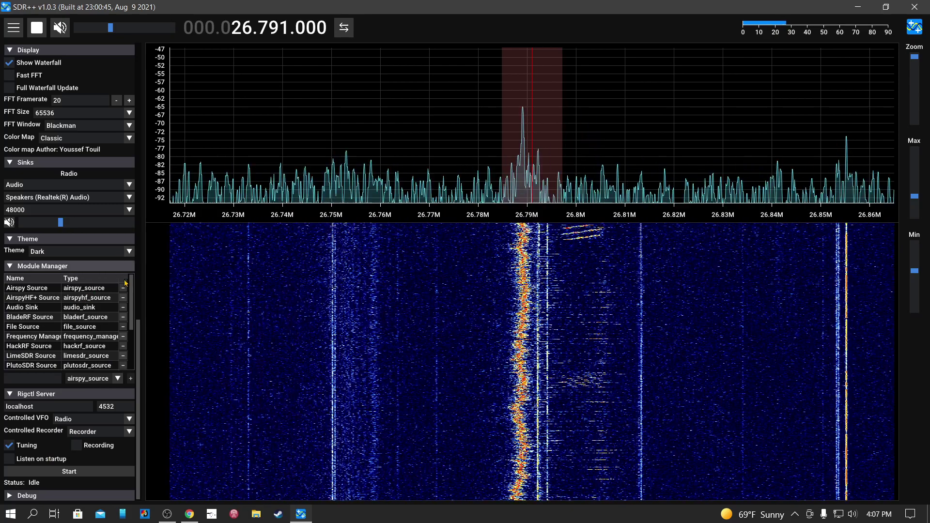
scroll(140, 339, "up", 1)
left_click_drag(140, 339, 142, 64)
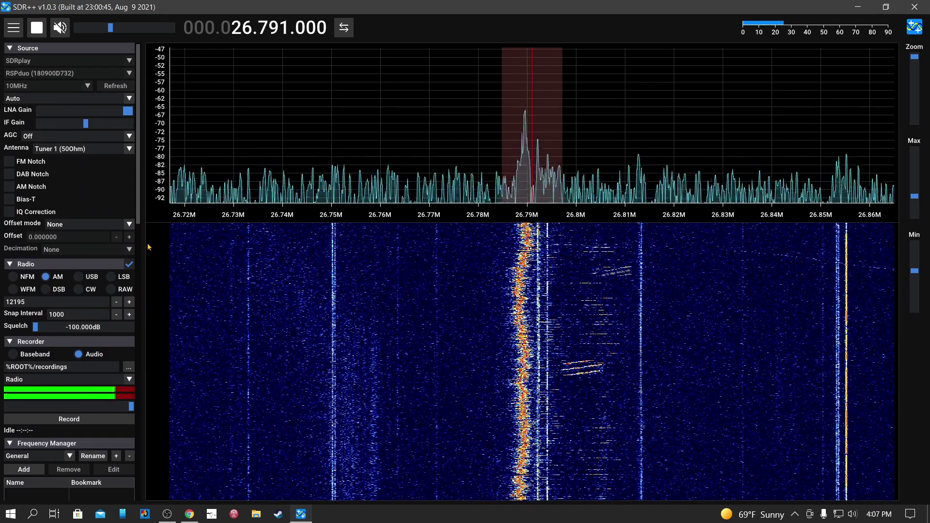
left_click_drag(143, 223, 142, 251)
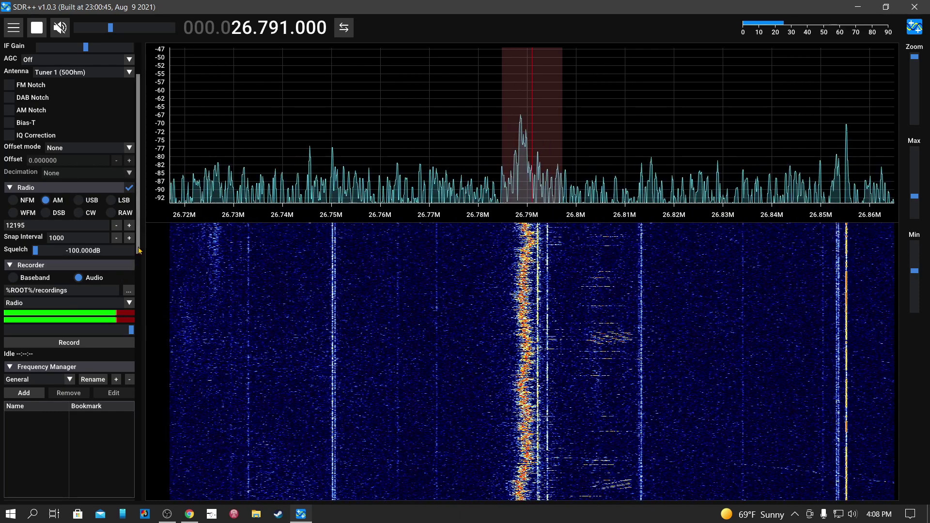
- Zoom fully out to 24.8–28.8 MHz, showing the Shortwave Broadcast, CB and 10m Ham bars
left_click_drag(139, 250, 154, 389)
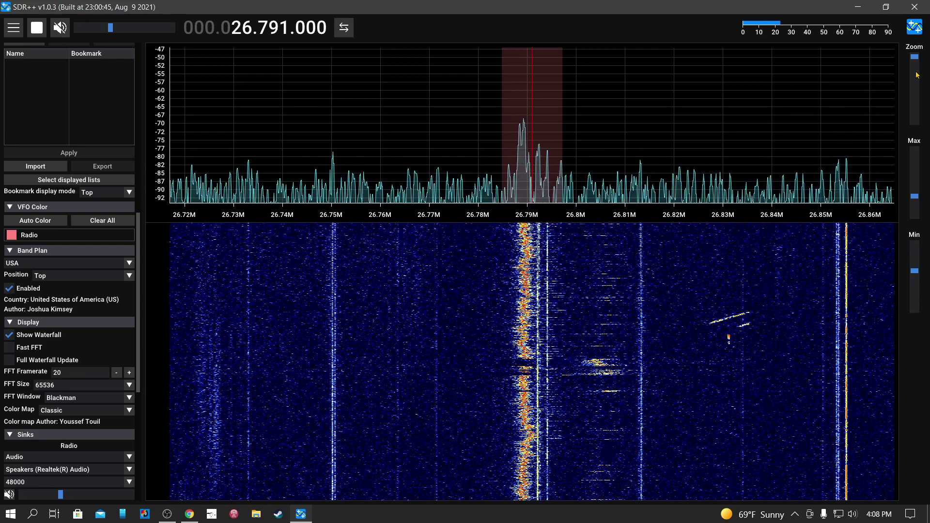
left_click_drag(915, 57, 826, 83)
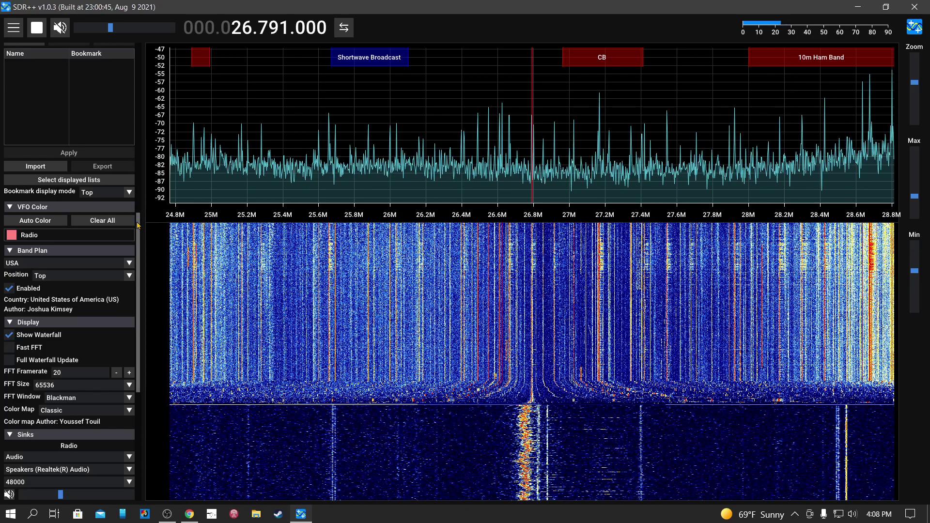
left_click_drag(138, 220, 145, 45)
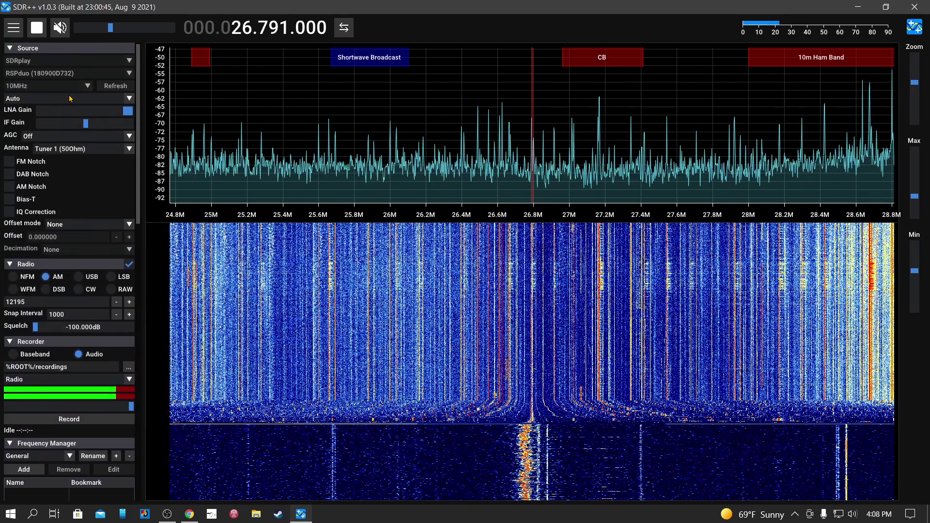